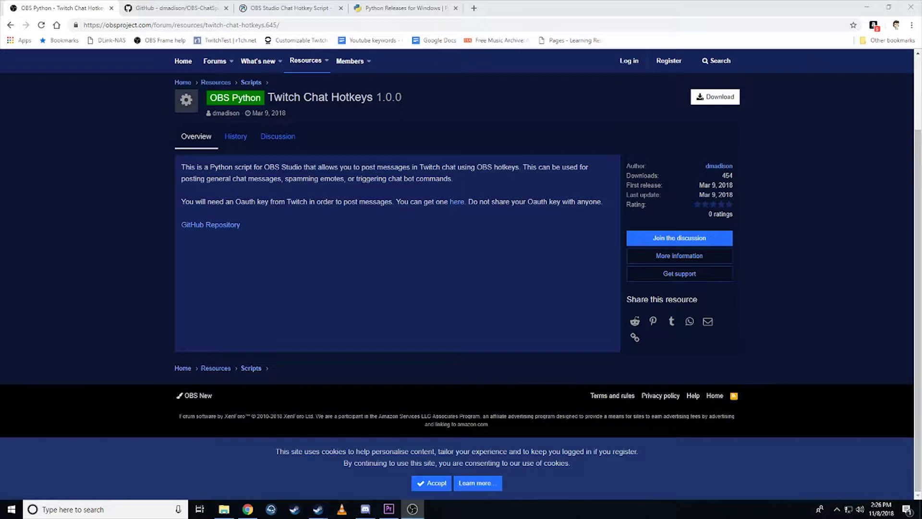
click(168, 7)
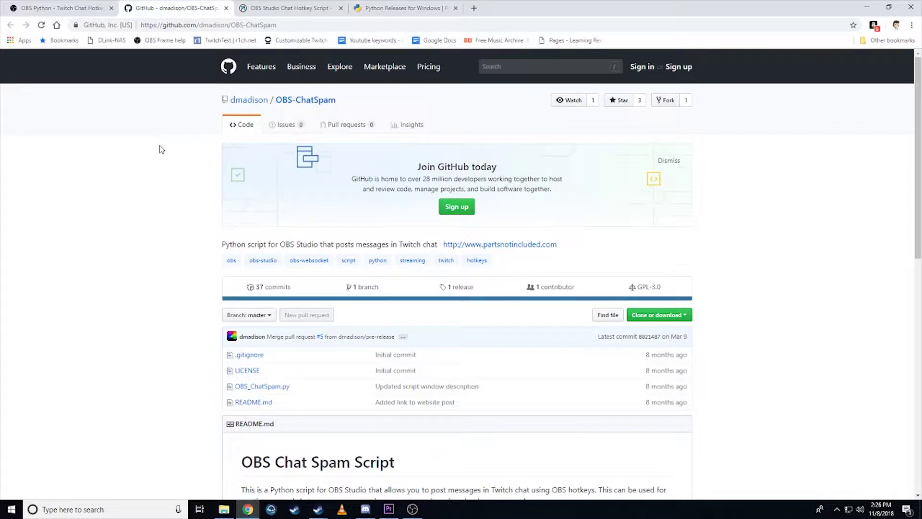
click(266, 13)
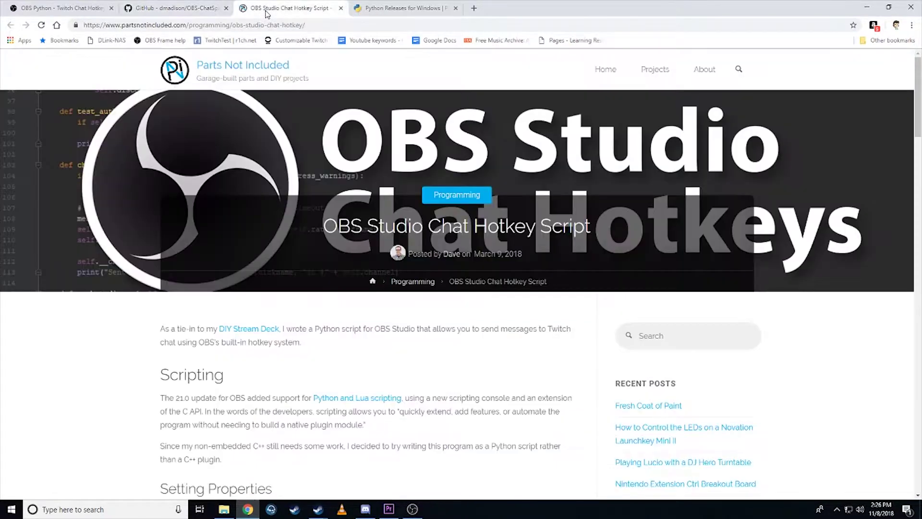
click(87, 14)
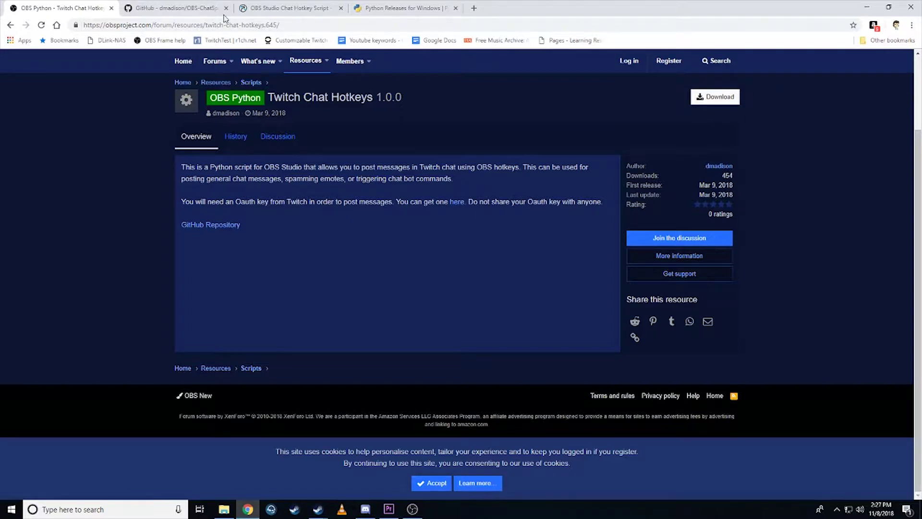
Return to the OBS-ChatSpam GitHub repository and scroll down to the README's Installation section.
click(182, 9)
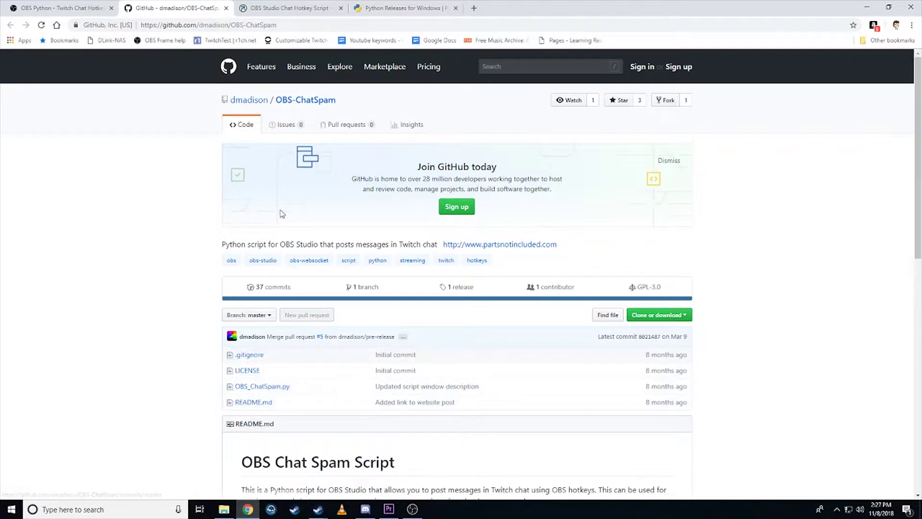
scroll(359, 293, down, 2)
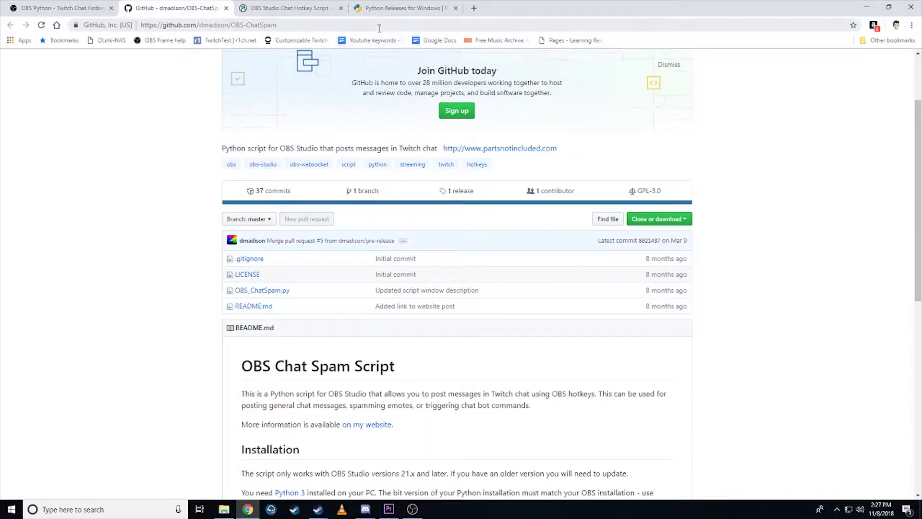
scroll(479, 194, down, 1)
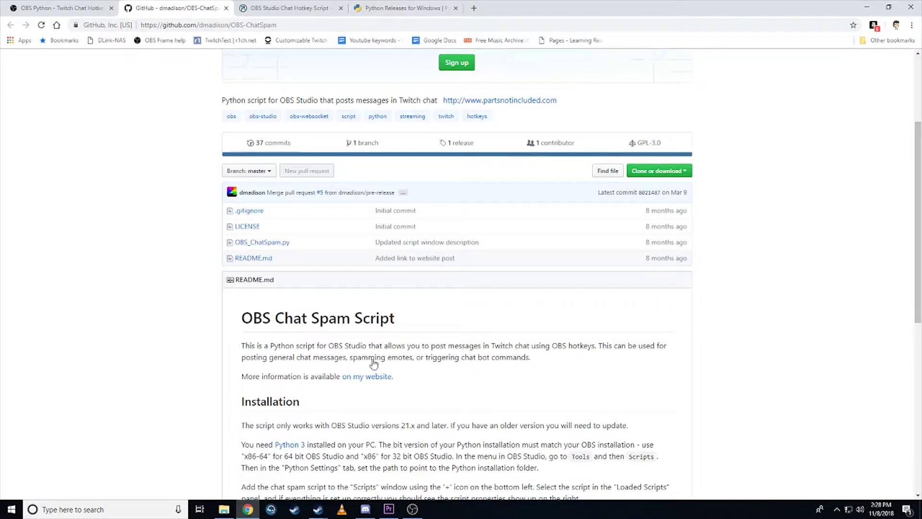
Find the Python 3.6.4 Windows installers in python.org's Releases for Windows list, checking against the README.
click(403, 7)
mouse_move(396, 140)
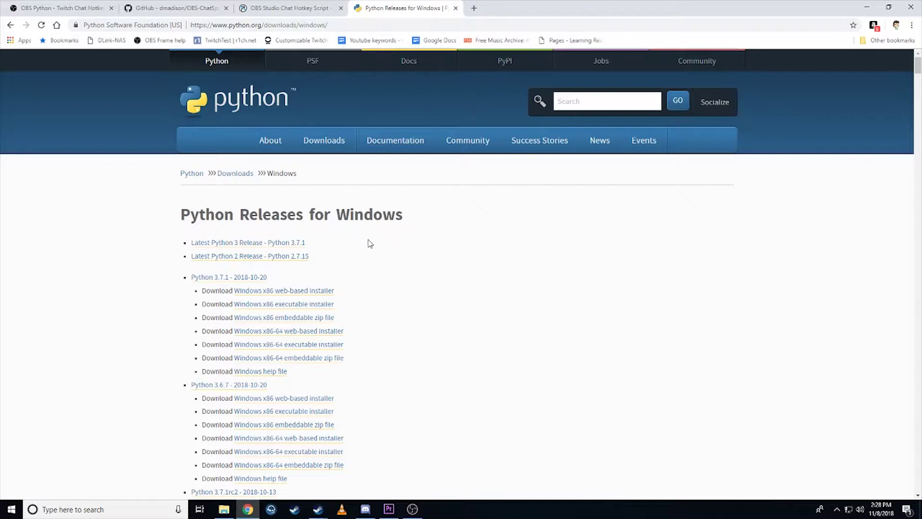
click(178, 10)
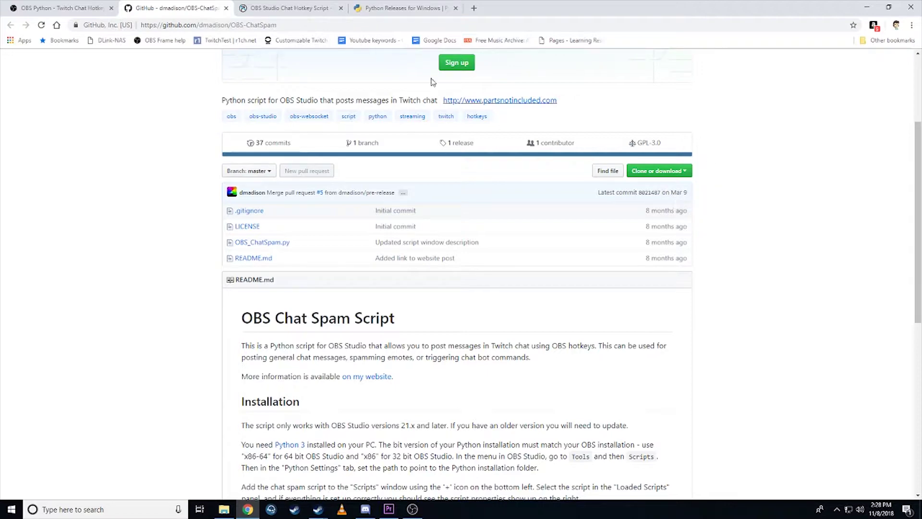
click(381, 7)
scroll(432, 267, down, 9)
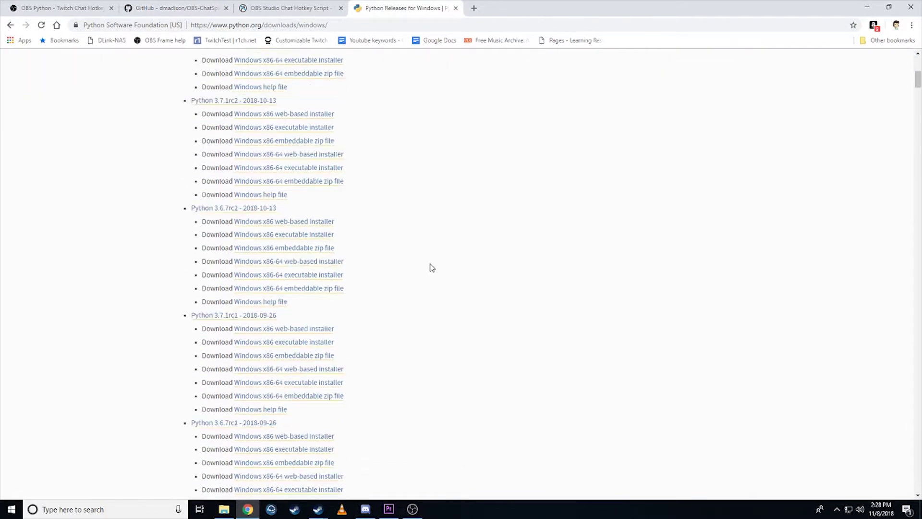
scroll(432, 267, down, 13)
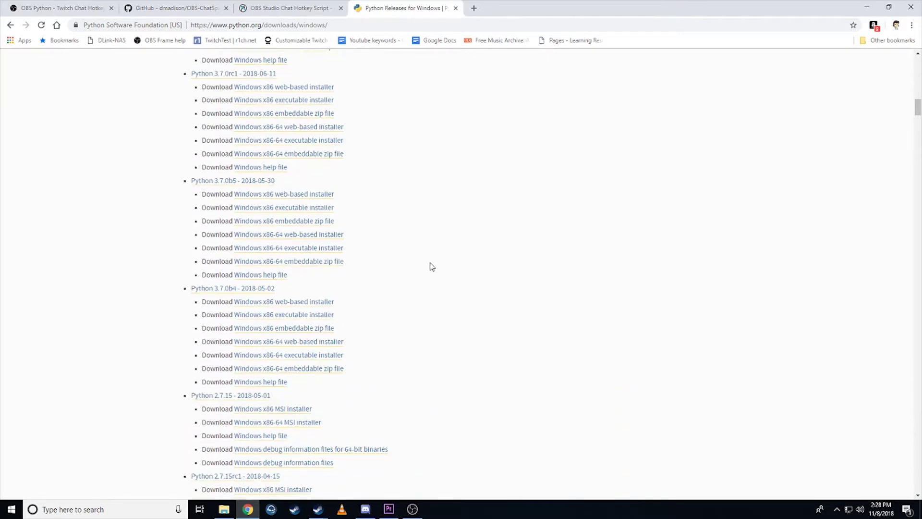
scroll(433, 267, down, 7)
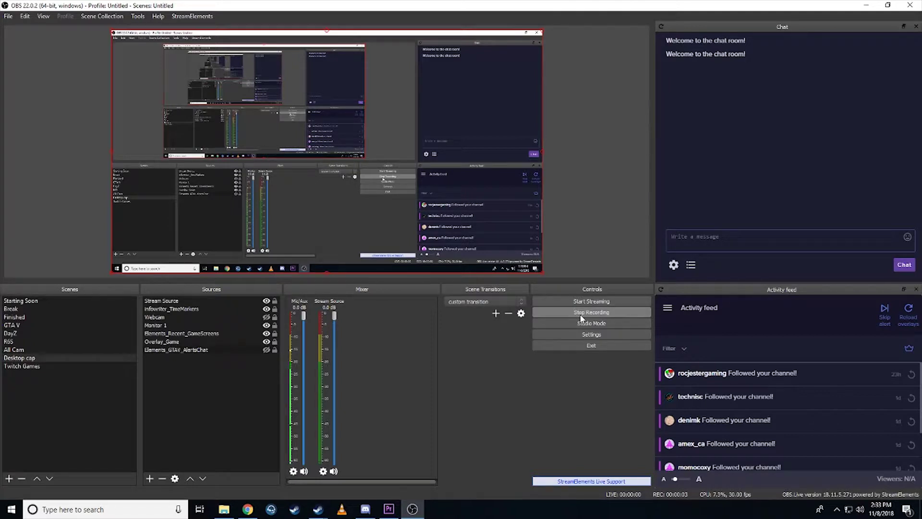
Open the Tools > Scripts manager and show its Python Settings tab.
click(137, 16)
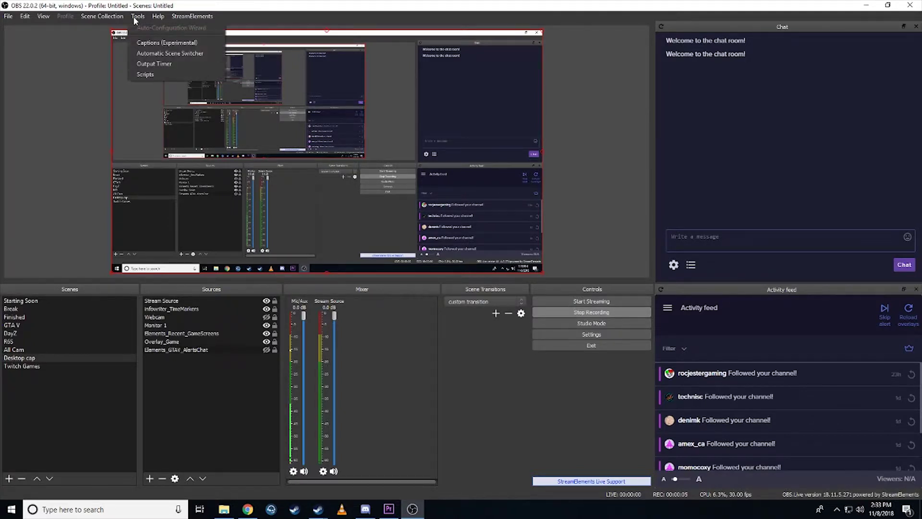
click(146, 75)
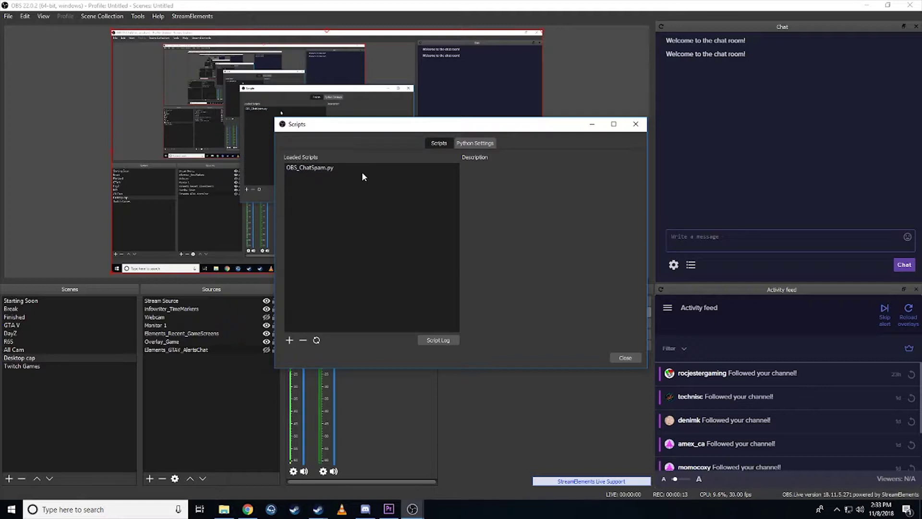
click(464, 149)
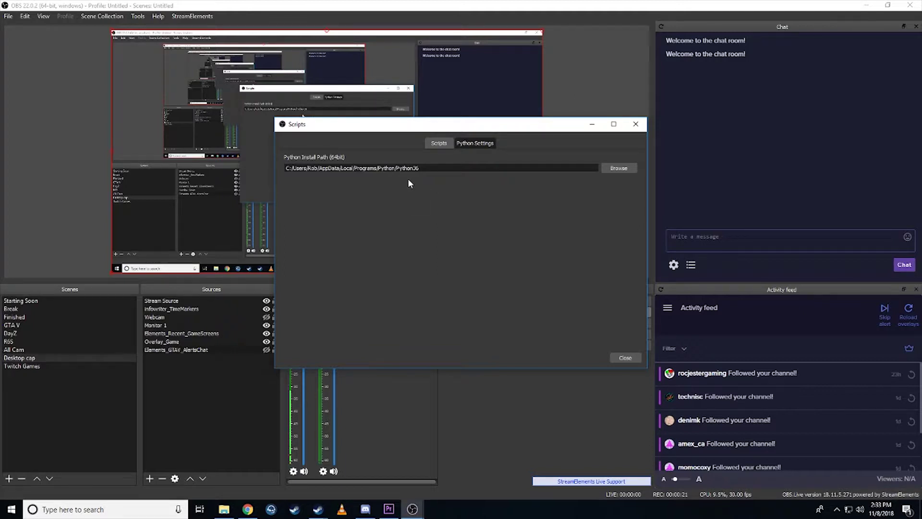
Set the 64-bit Python install path to the Python36 folder.
click(620, 168)
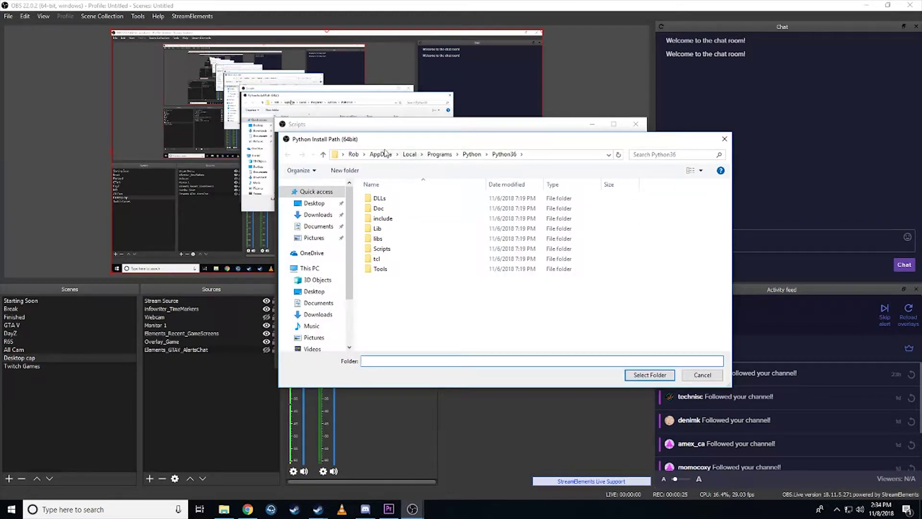
click(472, 154)
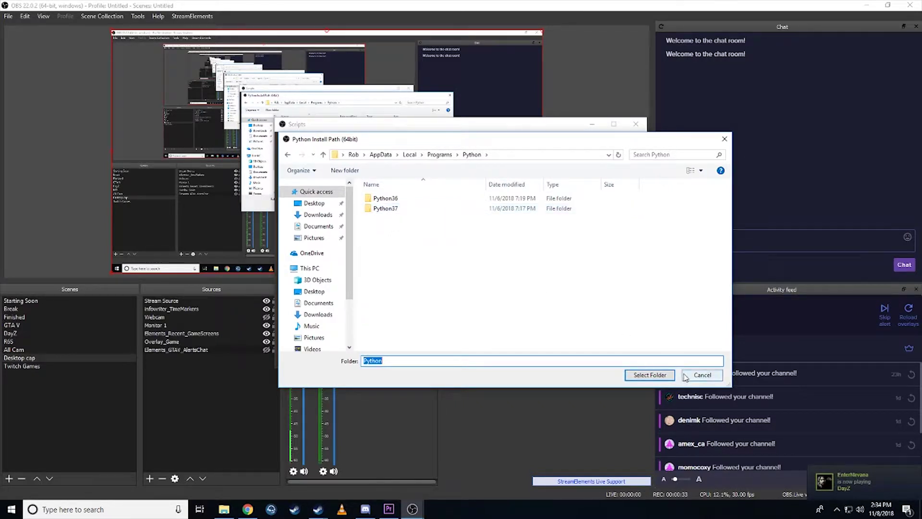
click(393, 199)
double_click(394, 199)
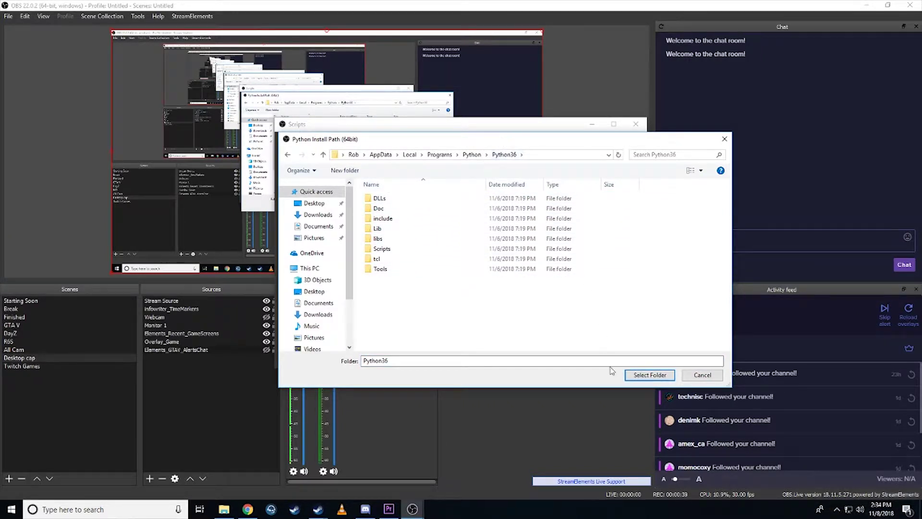
click(656, 375)
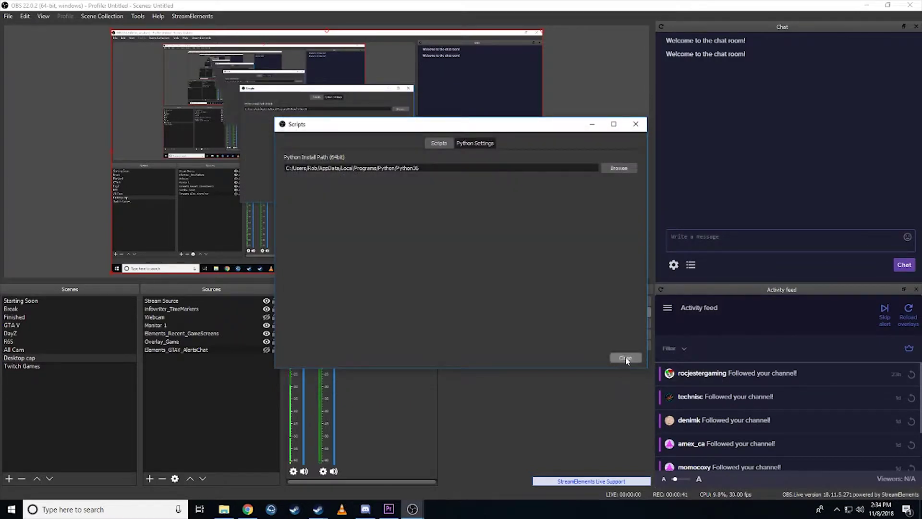
Load the OBS_ChatSpam.py script on the Scripts tab and show its settings.
click(445, 144)
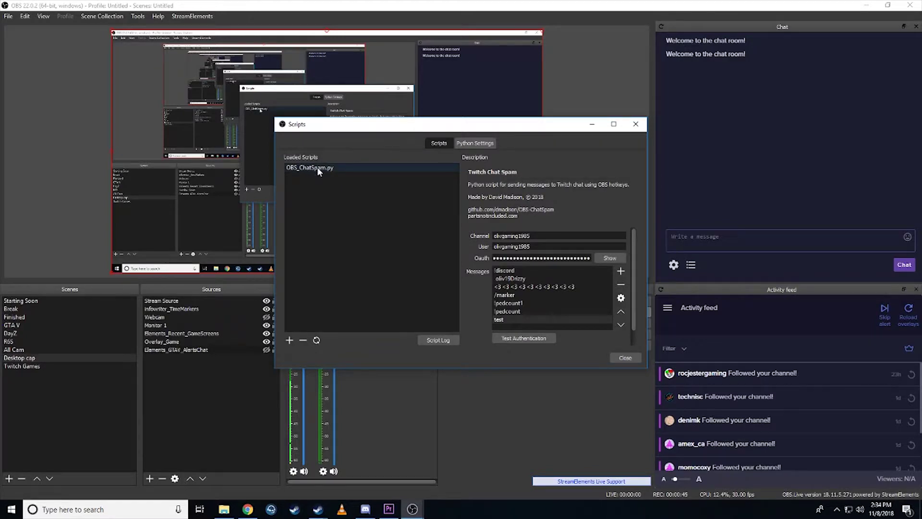
click(288, 342)
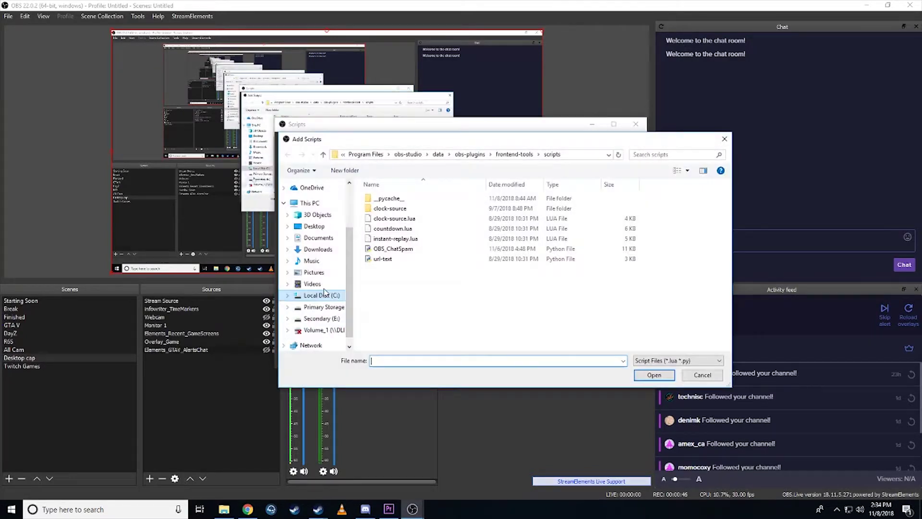
click(403, 248)
click(654, 375)
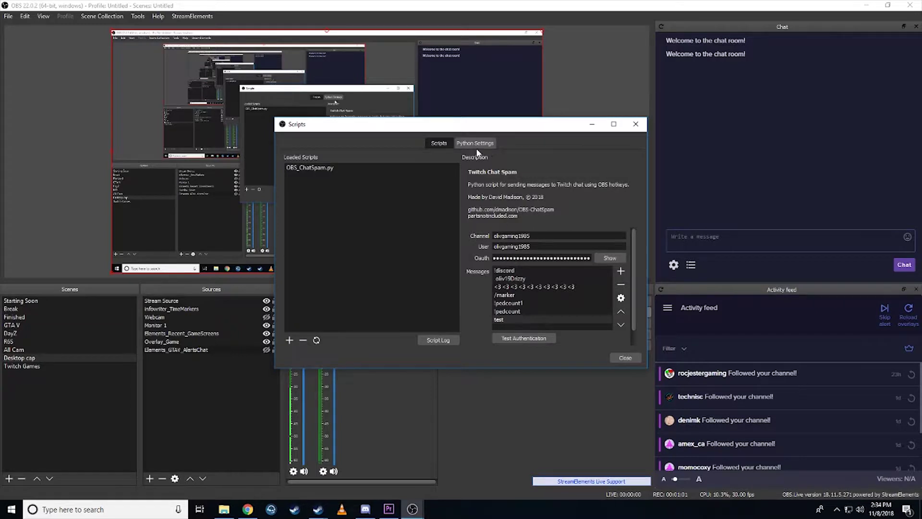
click(327, 169)
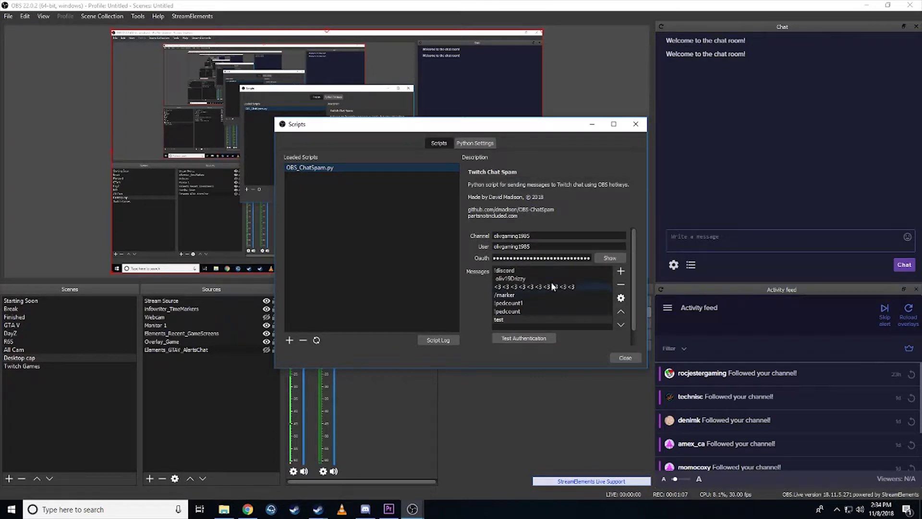
Remove the 'test' message and check the Channel and User name values.
click(544, 235)
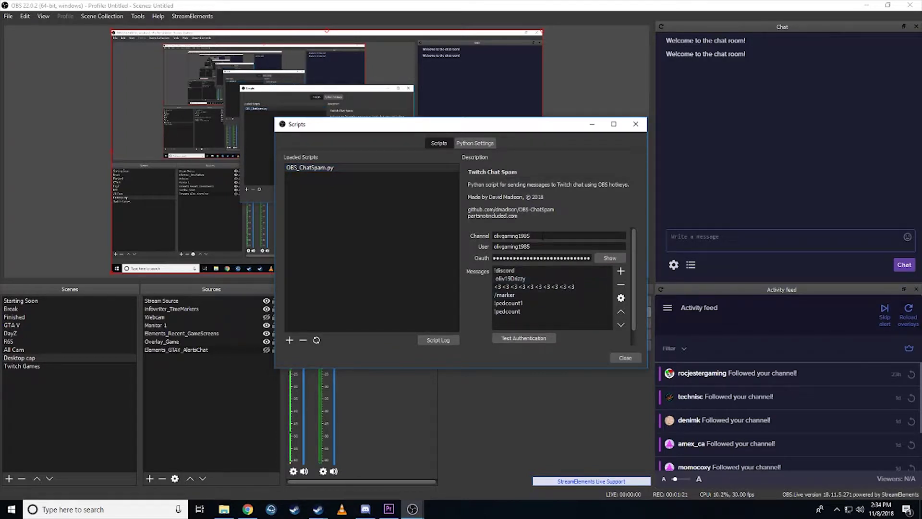
double_click(544, 236)
click(540, 236)
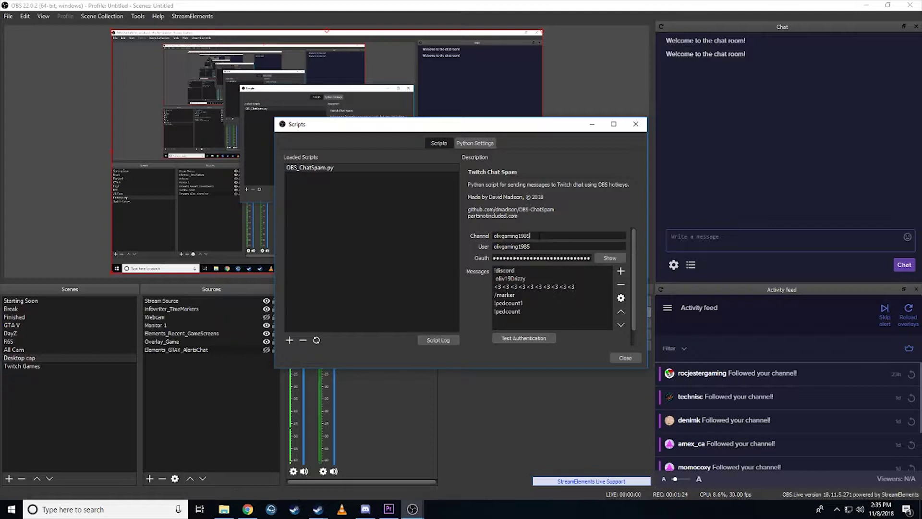
click(548, 248)
double_click(535, 246)
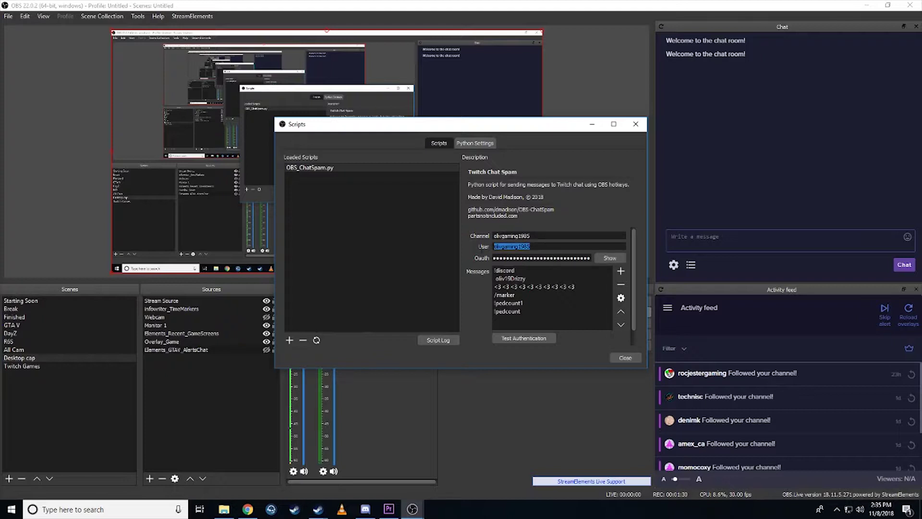
click(536, 246)
Confirm Test Authentication reports 'Authentication successful!' in the Script Log, then begin a new Messages entry.
double_click(526, 246)
click(523, 258)
click(438, 339)
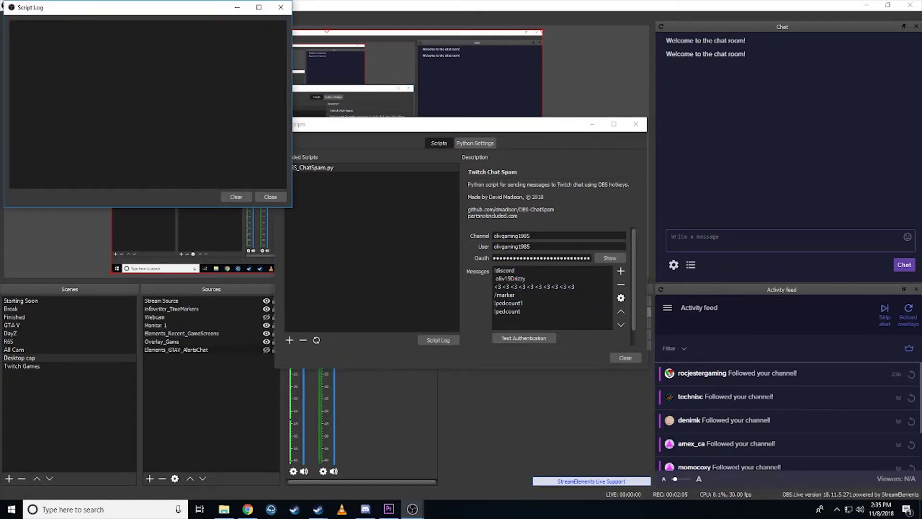
click(534, 339)
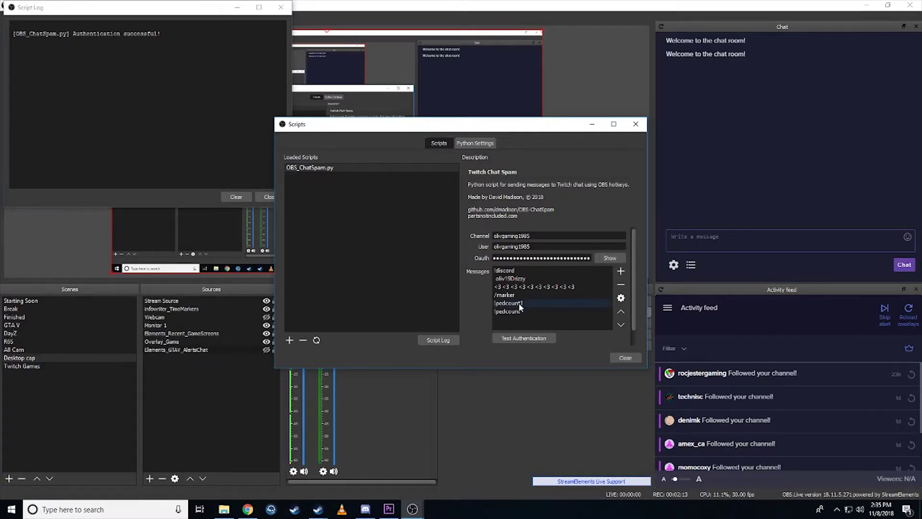
click(266, 197)
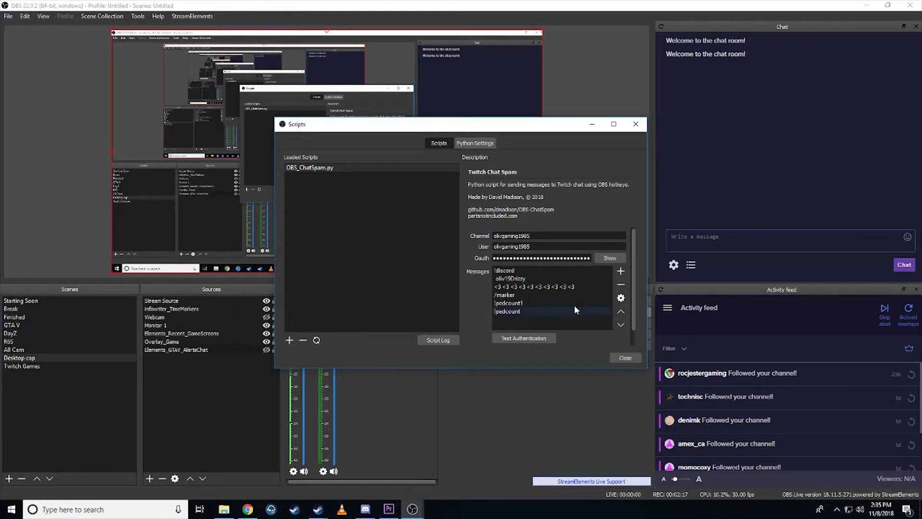
click(619, 272)
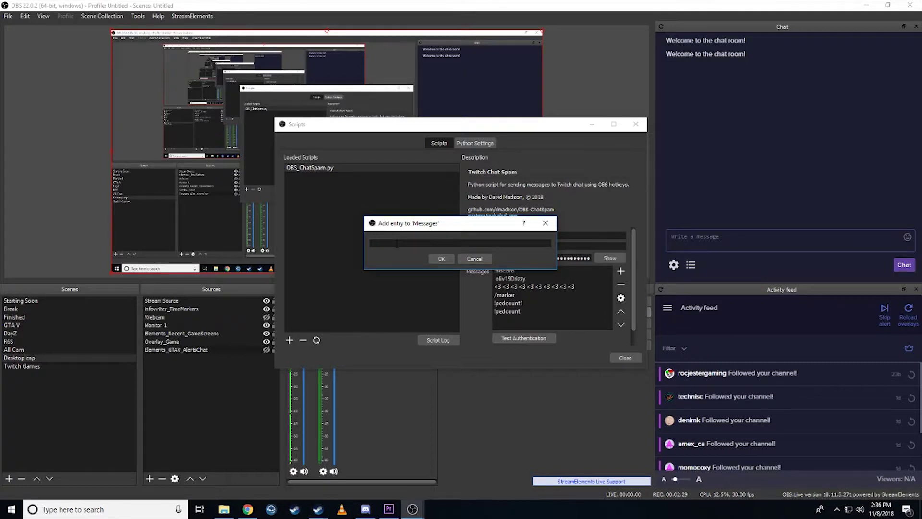
Add a 'hello world this is …' greeting naming the channel as a new chat message.
text(hello world this is olg)
text( gaming)
click(446, 256)
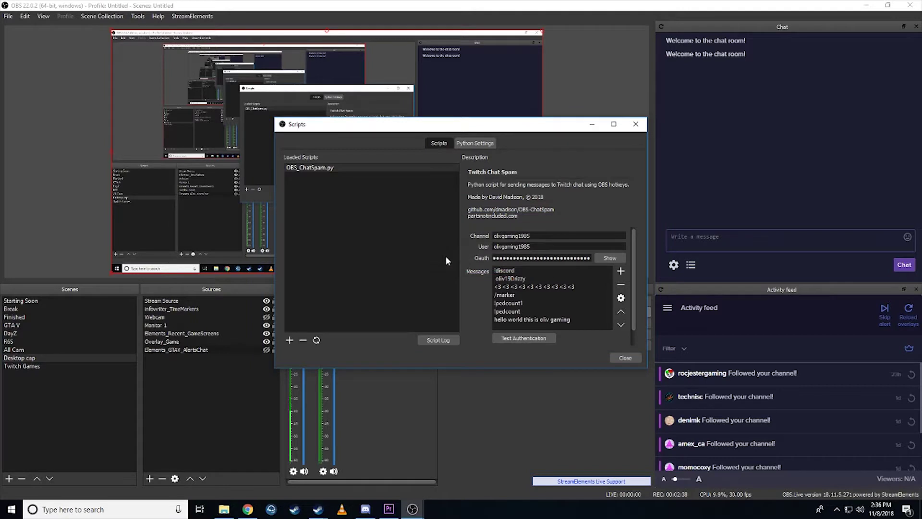
Bind the hello world chat message to Ctrl + Num 9 in Settings > Hotkeys and save.
click(626, 358)
click(9, 17)
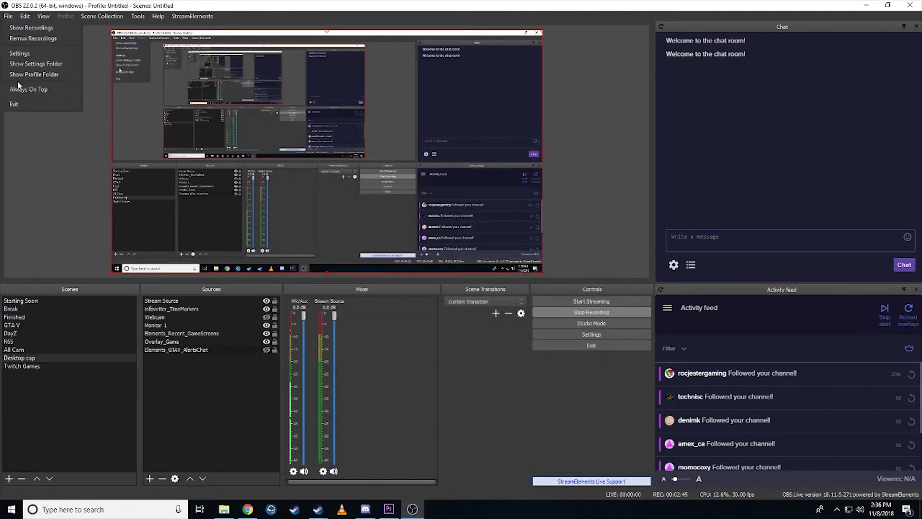
click(23, 56)
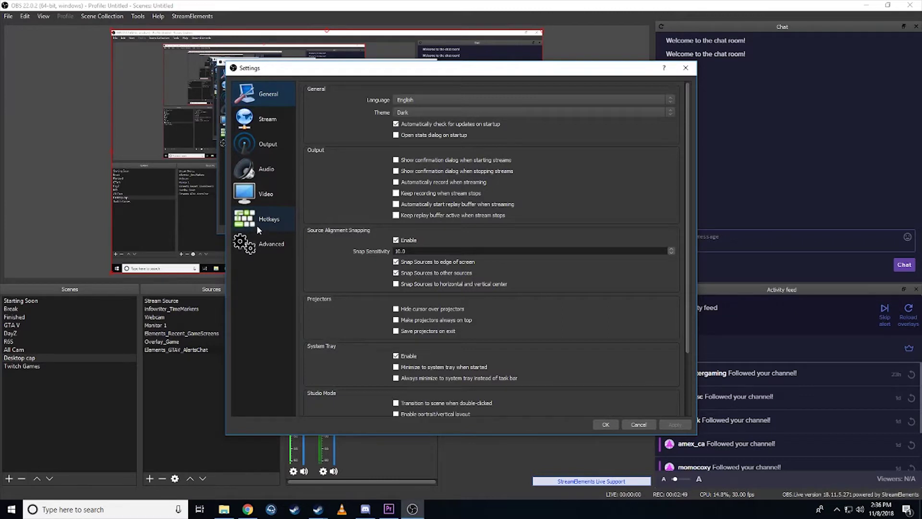
click(257, 226)
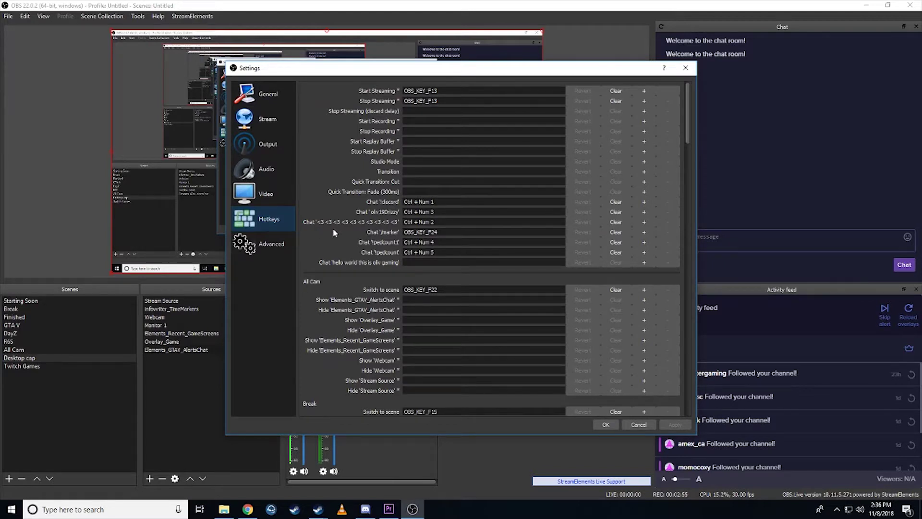
click(413, 262)
key(ctrl)
key(ctrl+KP_9)
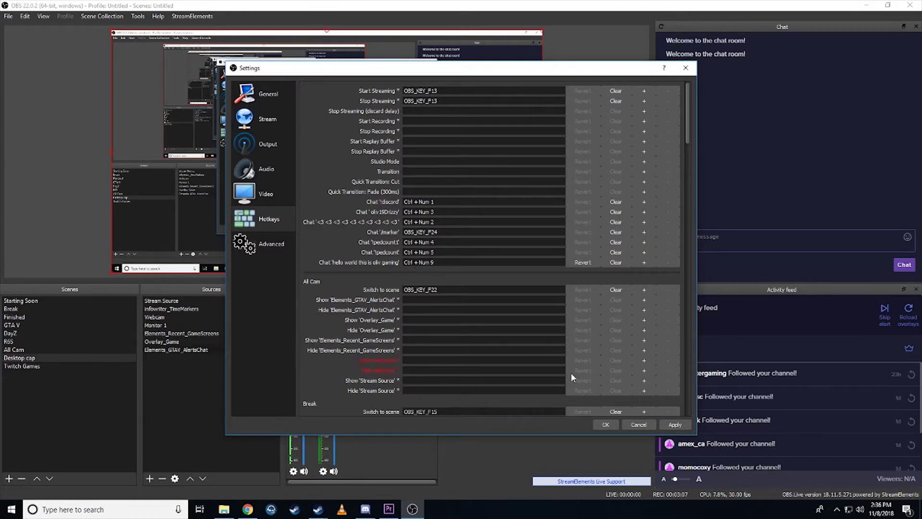
click(677, 424)
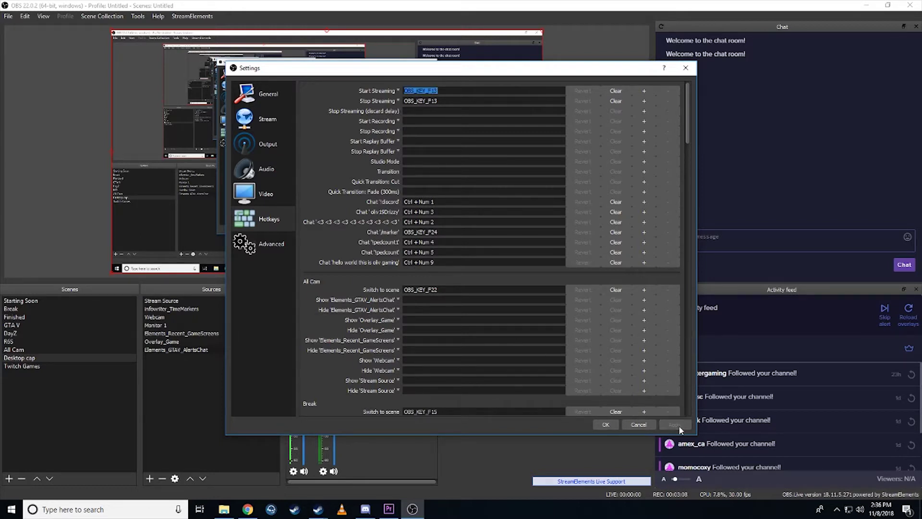
click(603, 428)
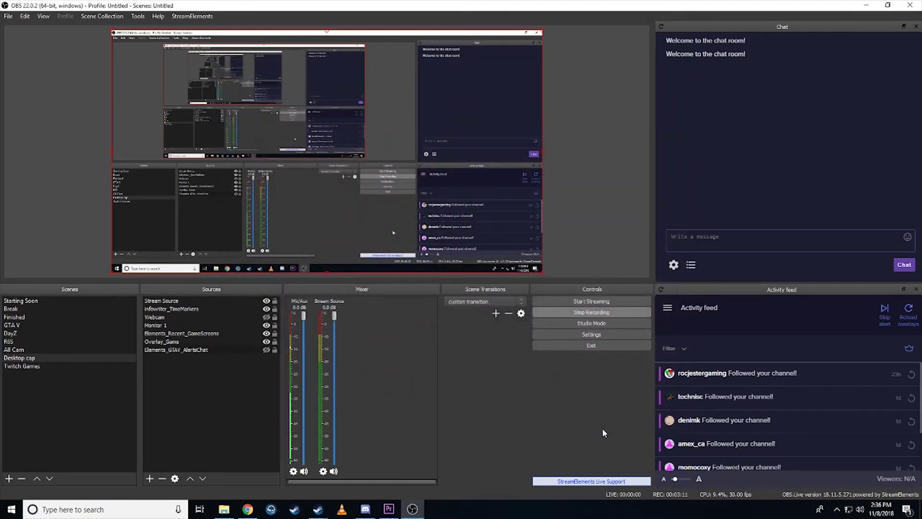